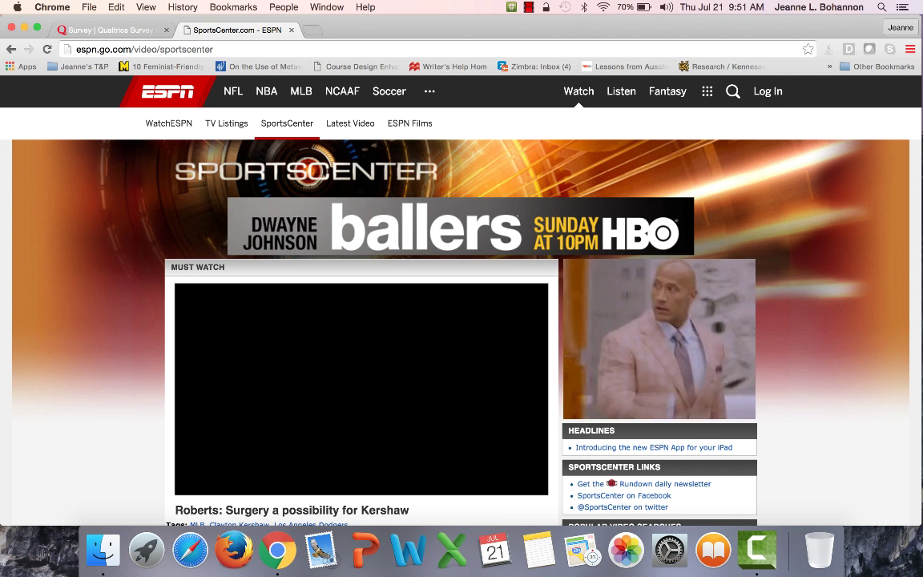
Step: Pause the must-watch video playing on ESPN's SportsCenter page
left_click(185, 481)
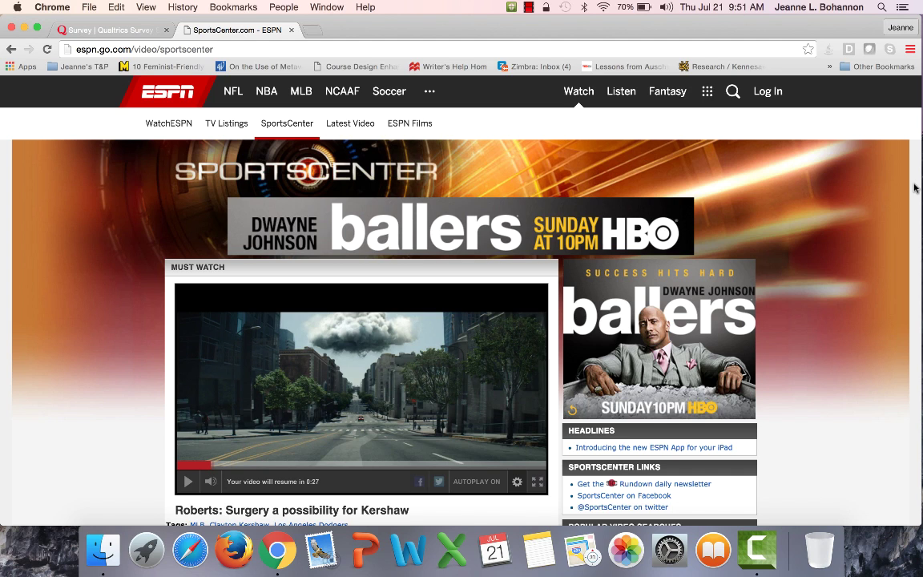
mouse_move(668, 91)
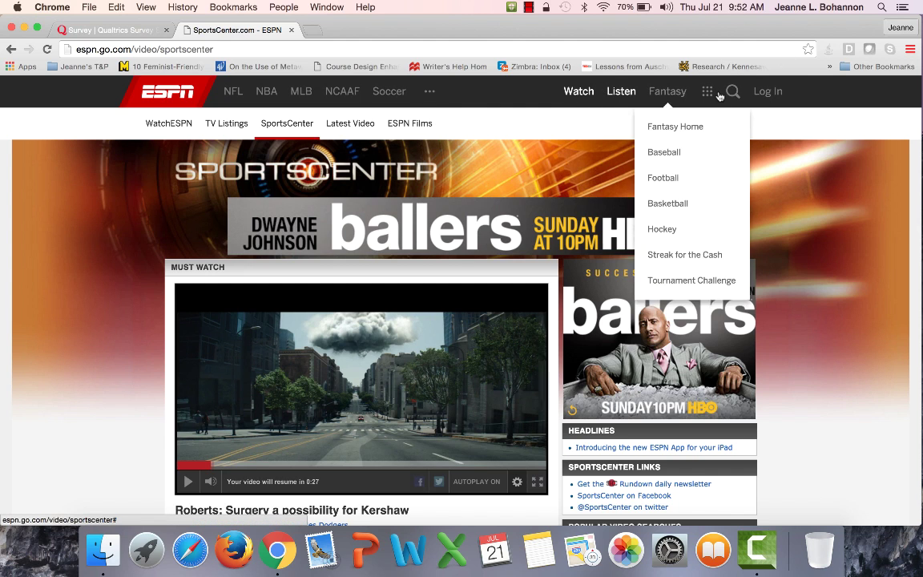
Step: Search ESPN for 'NBA player free agency salary effect' and scroll down the results
left_click(732, 91)
type("NBA plaa")
key("BackSpace")
type("yer free agebcy")
key("BackSpace")
key("BackSpace")
key("BackSpace")
type("ncy salary effect")
key("Return")
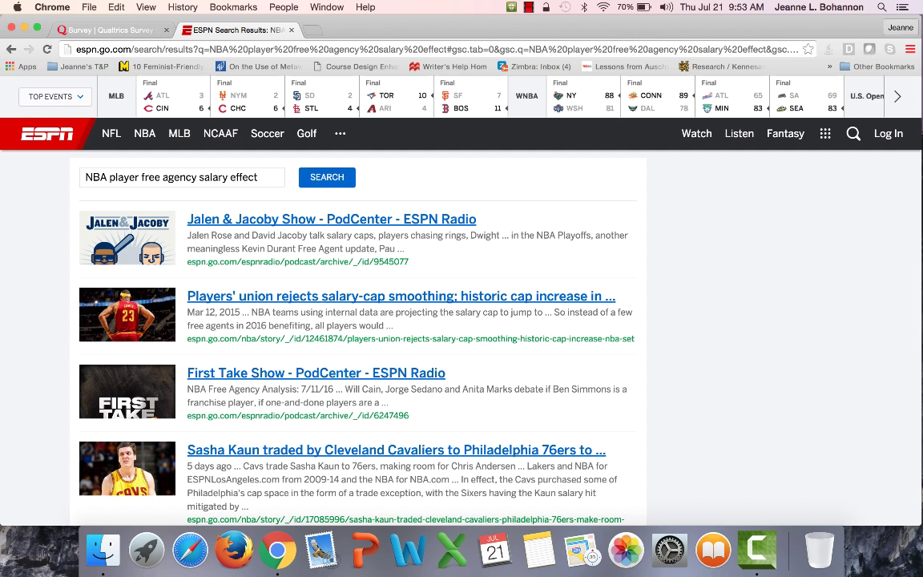
scroll(361, 336, "down", 3)
scroll(360, 337, "down", 3)
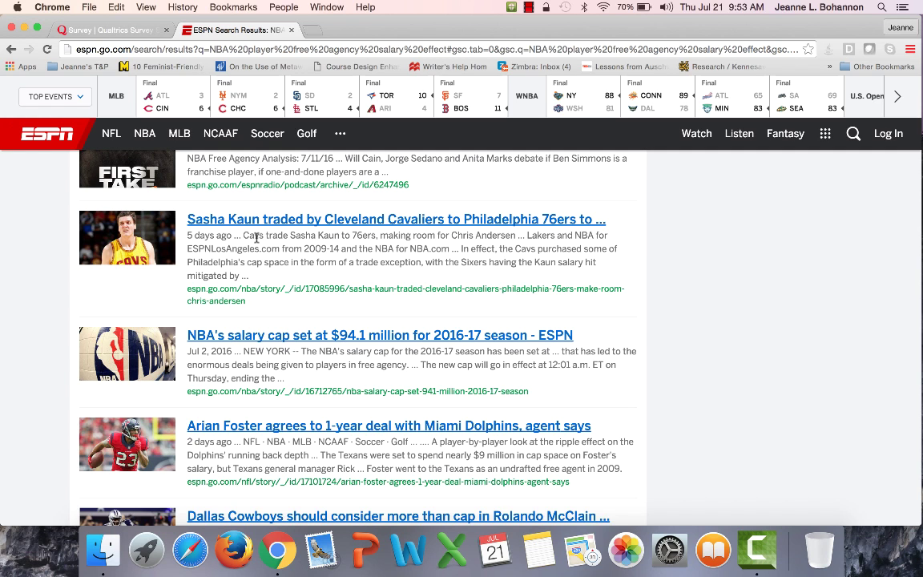
Step: Open the 'NBA's salary cap set at $94.1 million' story, pause its video, and reach the article text
left_click(327, 338)
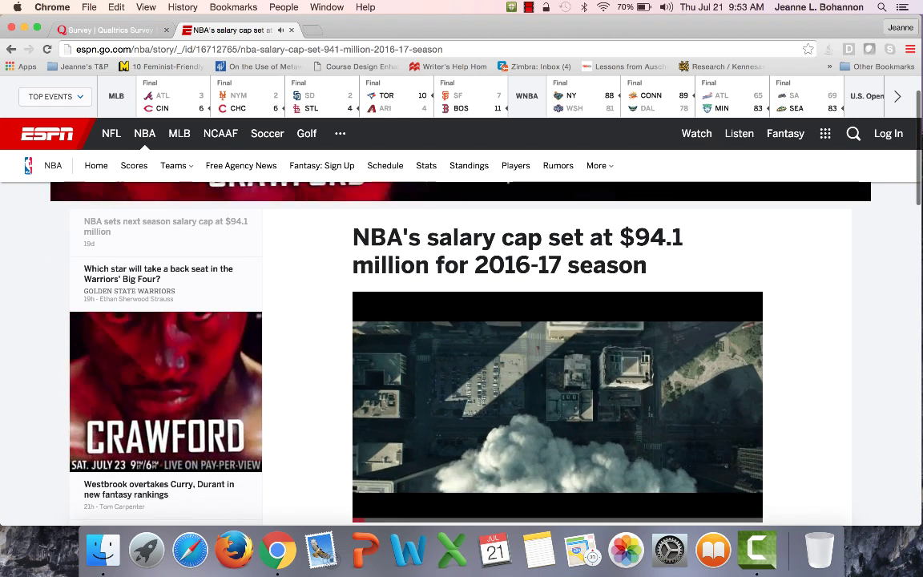
scroll(2, 207, "down", 3)
left_click(363, 434)
scroll(898, 277, "down", 2)
scroll(898, 278, "down", 2)
scroll(561, 337, "down", 1)
scroll(561, 336, "down", 1)
scroll(561, 336, "down", 1)
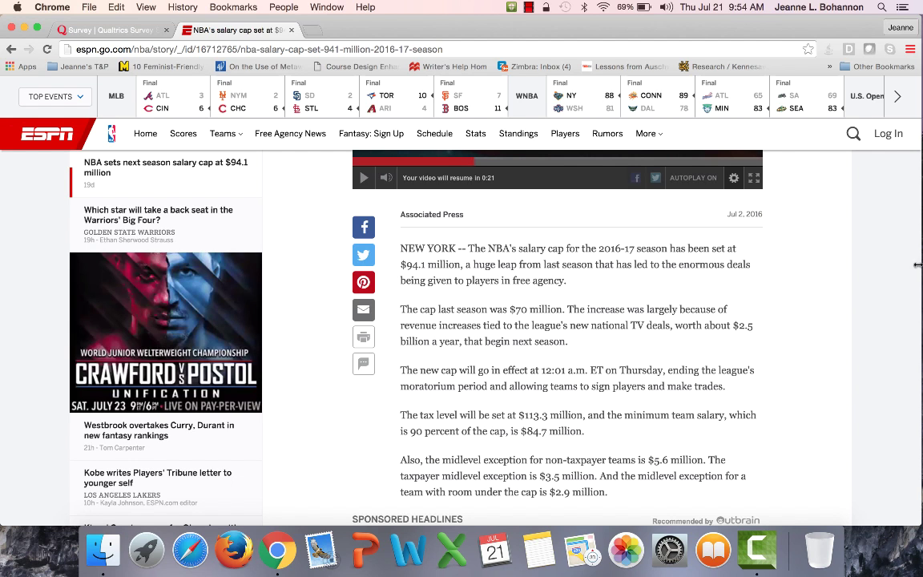
Step: Copy the article's five paragraphs, NEW YORK through the $2.9 million line, and launch Word
mouse_move(400, 250)
left_mouse_down()
mouse_move(805, 346)
mouse_move(707, 498)
left_mouse_up()
left_click(548, 429)
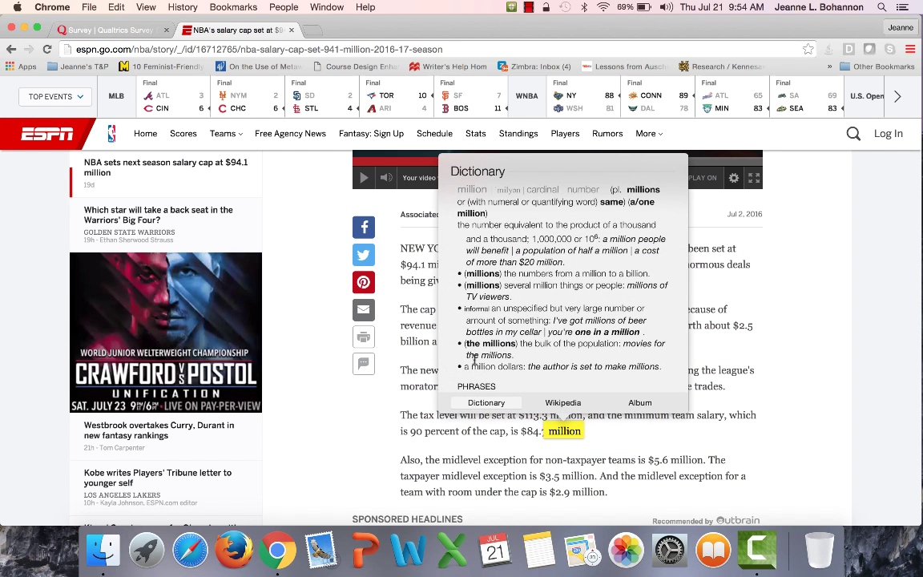
left_click_drag(555, 492, 607, 493)
left_click_drag(509, 489, 391, 241)
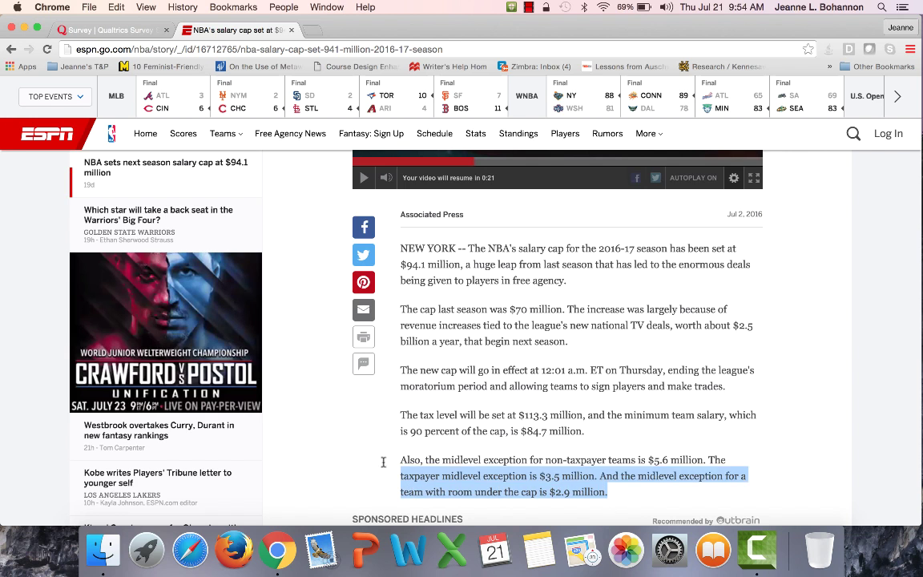
left_click(437, 265)
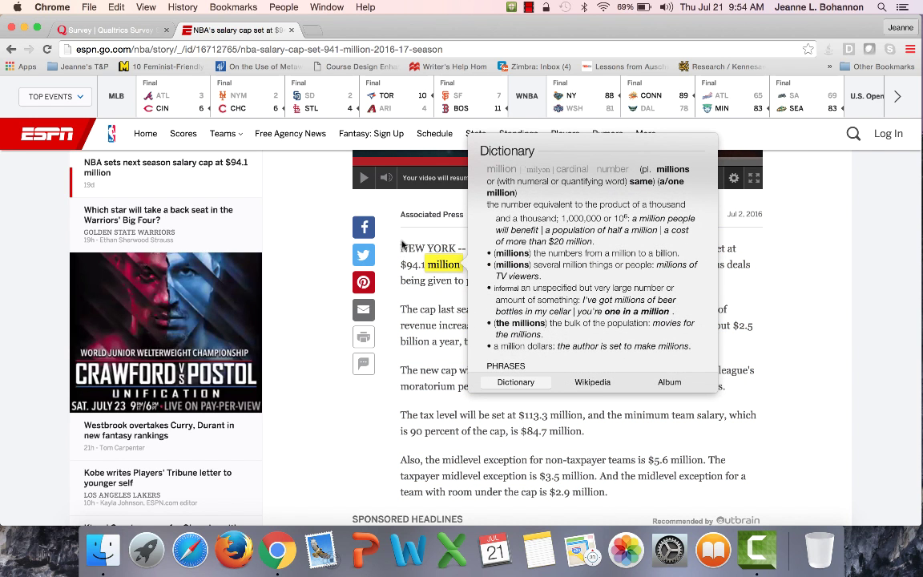
mouse_move(399, 249)
left_mouse_down()
mouse_move(769, 444)
mouse_move(789, 495)
left_mouse_up()
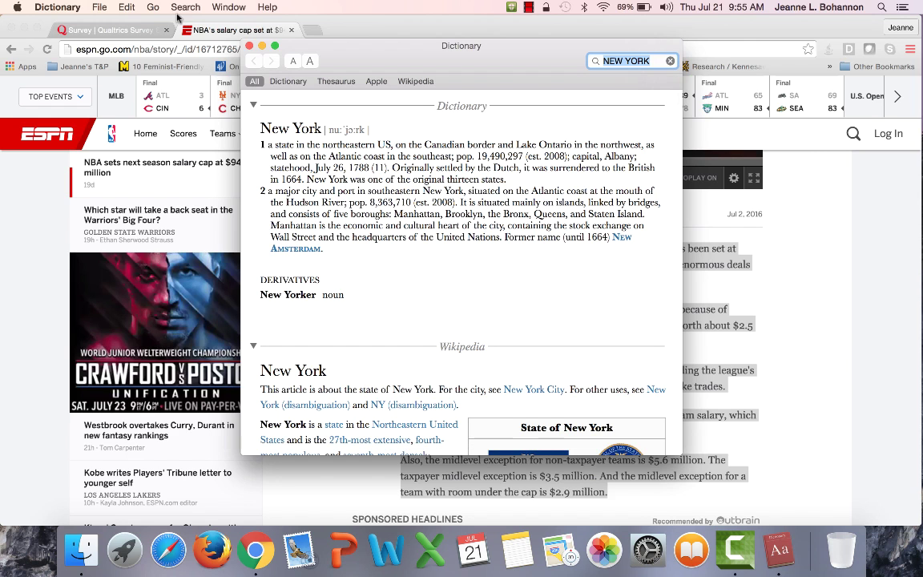
left_click(250, 47)
key("super+c")
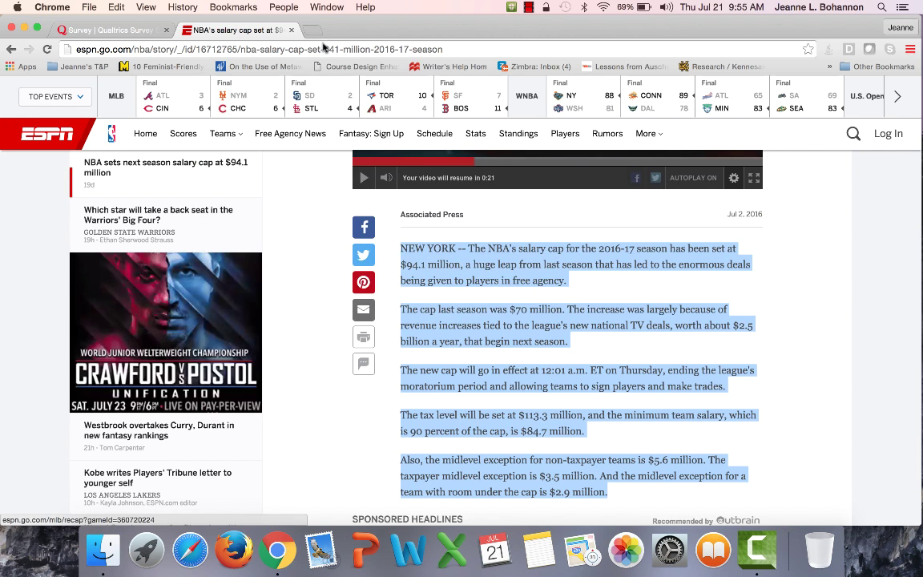
left_click(407, 547)
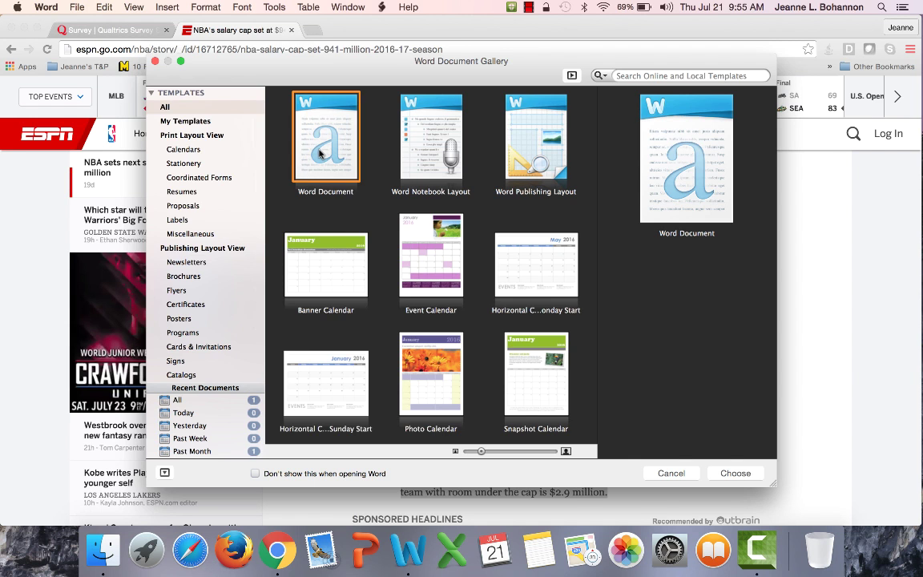
Step: Paste the copied salary cap article into a new blank Word document
double_click(320, 153)
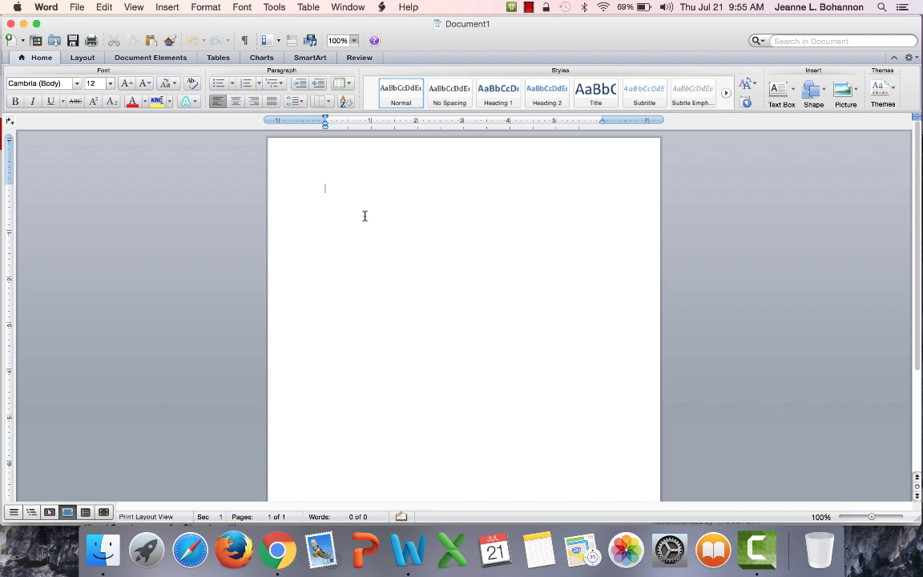
key("super+v")
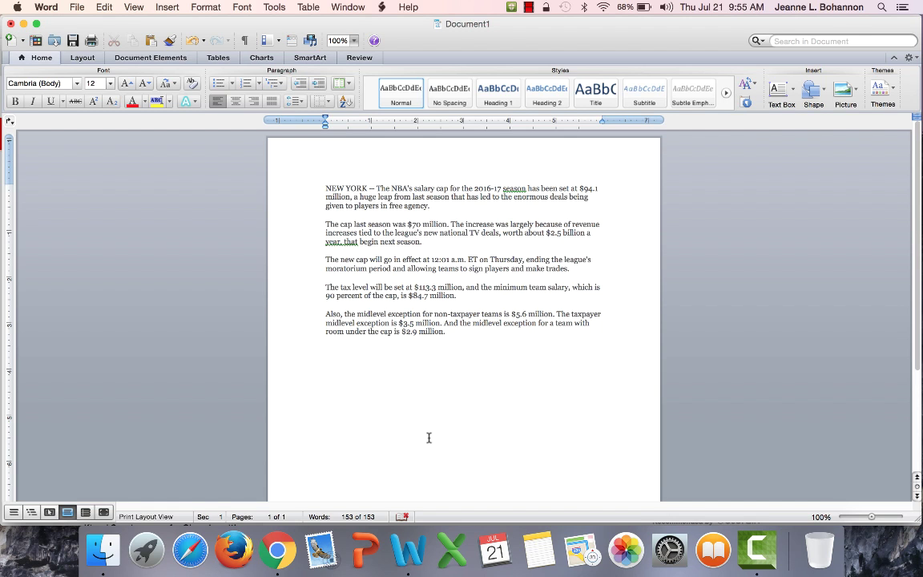
Step: Quit Firefox from its application menu
left_click(234, 551)
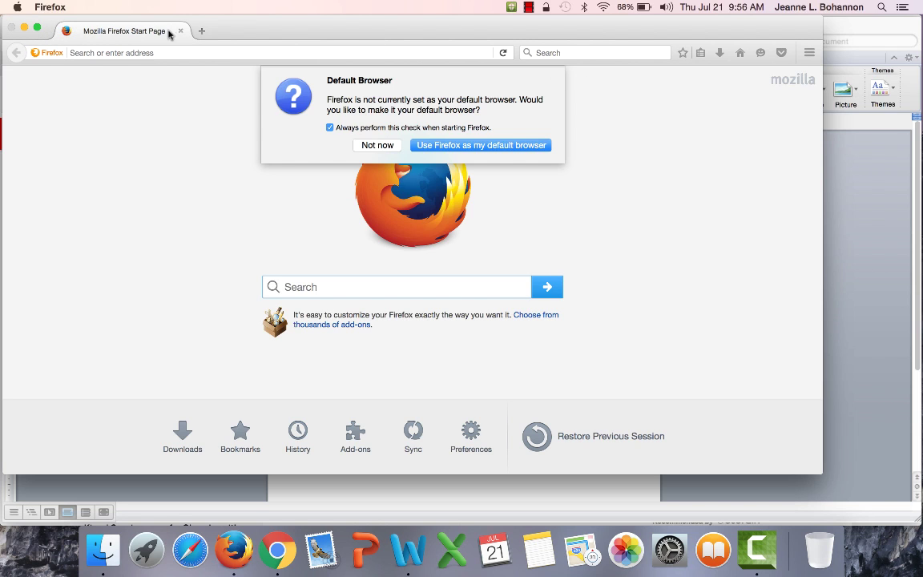
left_click(50, 9)
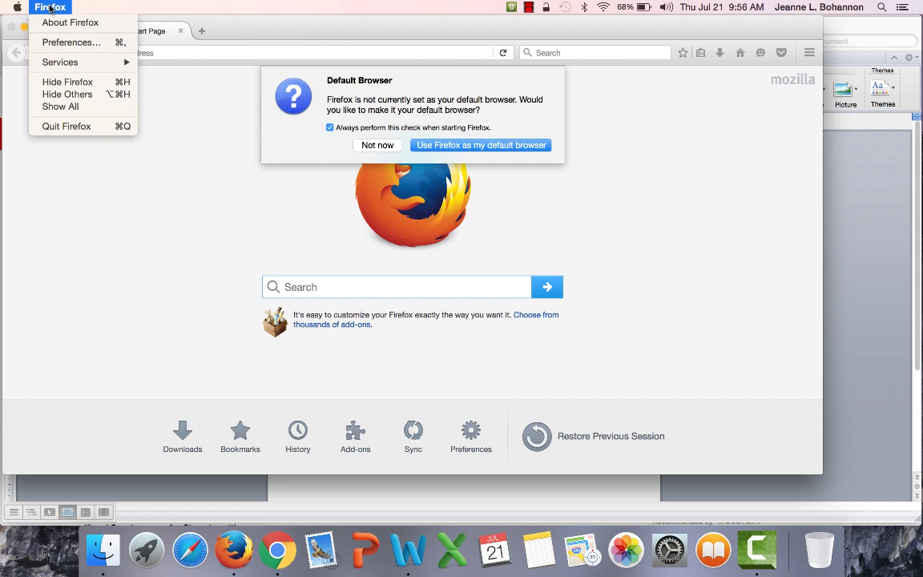
left_click(64, 127)
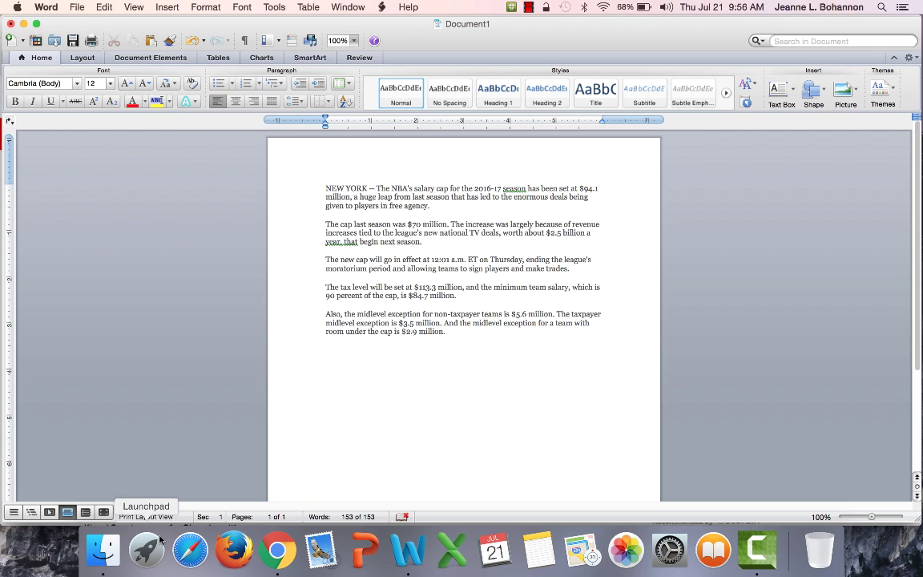
Step: Quit Safari and bring Chrome with the ESPN salary cap article back to front
left_click(190, 550)
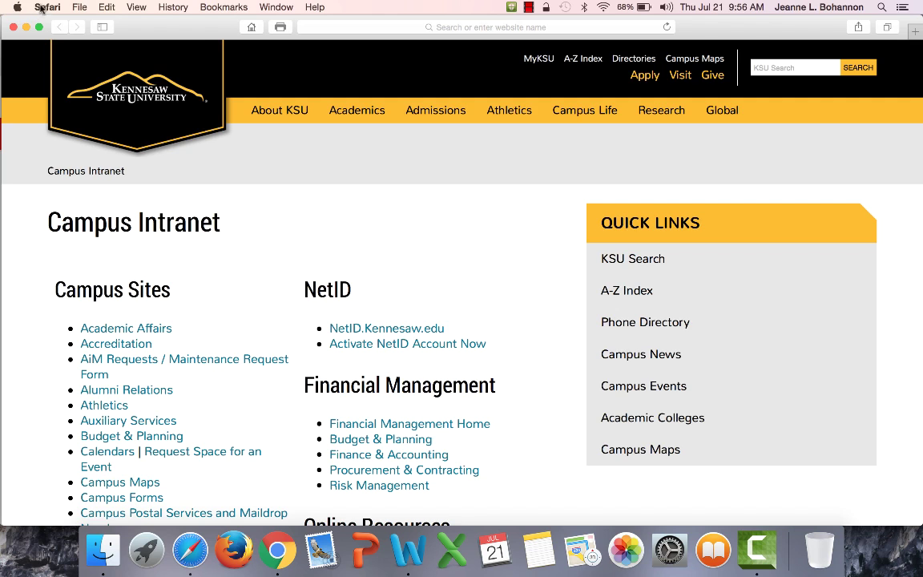
left_click(44, 8)
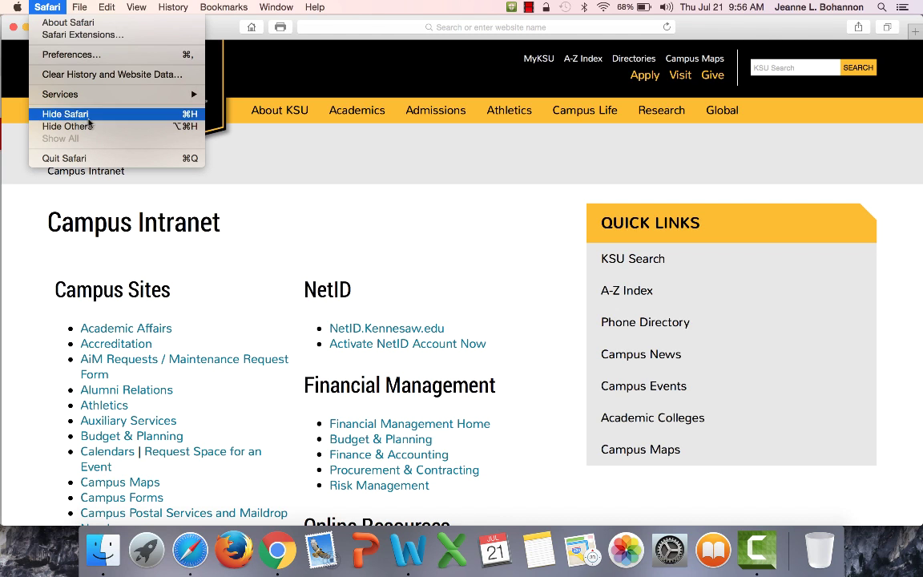
left_click(80, 158)
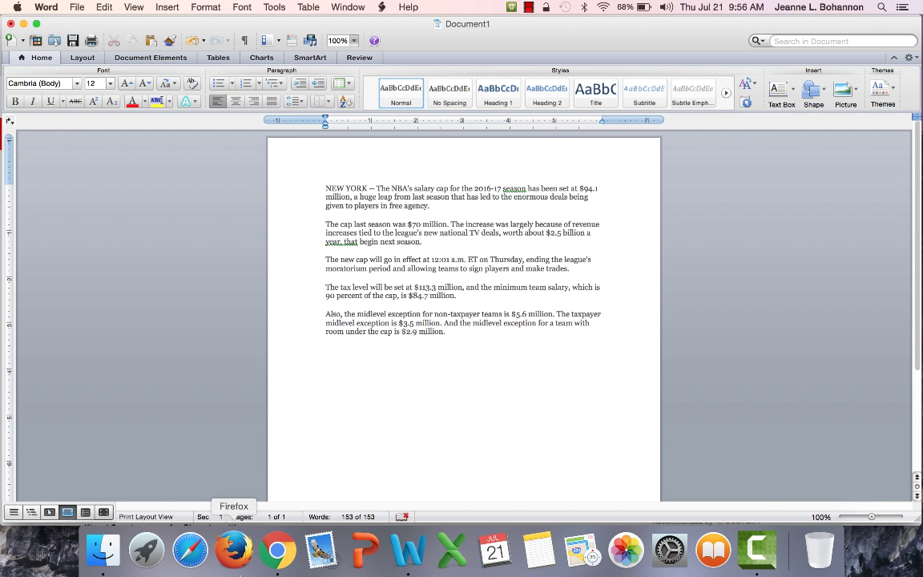
left_click(275, 551)
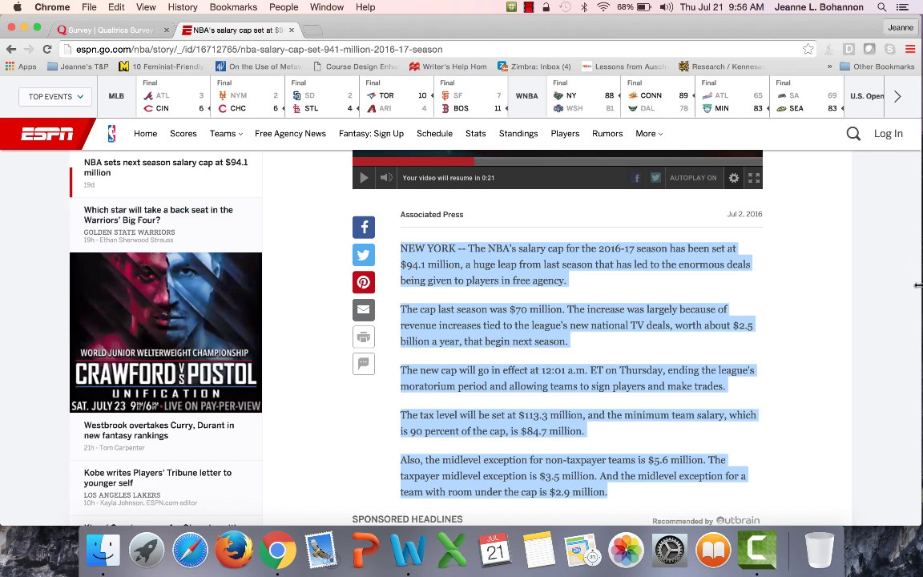
Step: Clear the text selection on the salary cap article and scroll back to its top
left_click(883, 259)
scroll(918, 340, "up", 1)
scroll(918, 341, "up", 1)
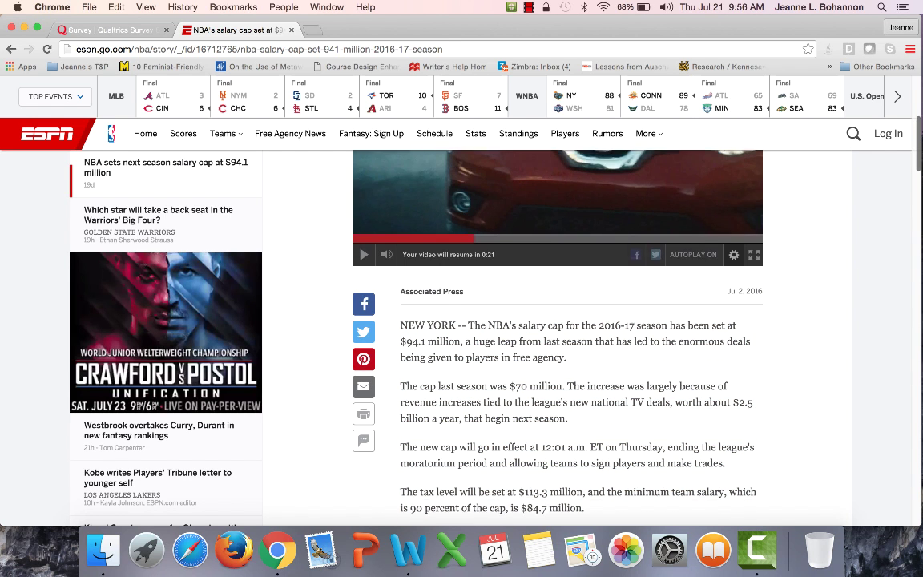
scroll(918, 340, "up", 3)
scroll(481, 336, "up", 2)
scroll(480, 336, "up", 1)
Step: Scroll down past the article into the Warriors' Big Four story
scroll(481, 336, "down", 1)
scroll(481, 336, "down", 4)
scroll(481, 337, "down", 3)
scroll(480, 336, "down", 1)
scroll(481, 336, "down", 1)
scroll(481, 336, "down", 3)
scroll(480, 337, "down", 2)
scroll(481, 336, "down", 2)
scroll(481, 336, "down", 2)
scroll(481, 336, "down", 2)
scroll(481, 336, "down", 2)
scroll(481, 336, "down", 2)
scroll(481, 336, "down", 2)
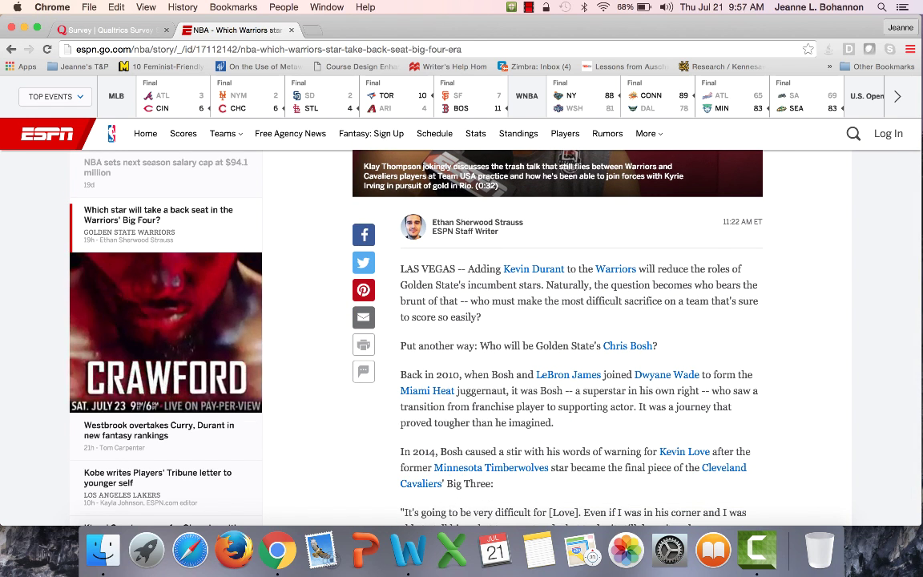
scroll(561, 337, "down", 2)
scroll(561, 337, "down", 1)
scroll(581, 336, "down", 2)
scroll(581, 336, "down", 2)
scroll(581, 336, "down", 1)
scroll(481, 320, "up", 1)
Step: Go back twice to the ESPN salary effect search results
left_click(11, 49)
left_click(11, 48)
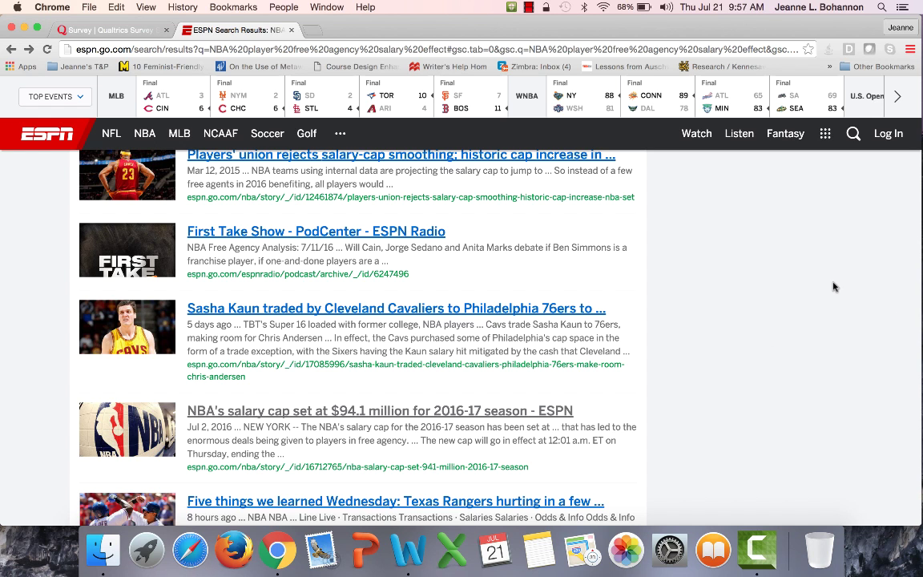
scroll(833, 287, "down", 2)
scroll(833, 287, "up", 4)
Step: Open 'Players' union rejects salary-cap smoothing' and scroll to its $88–92 million projected cap text
left_click(508, 233)
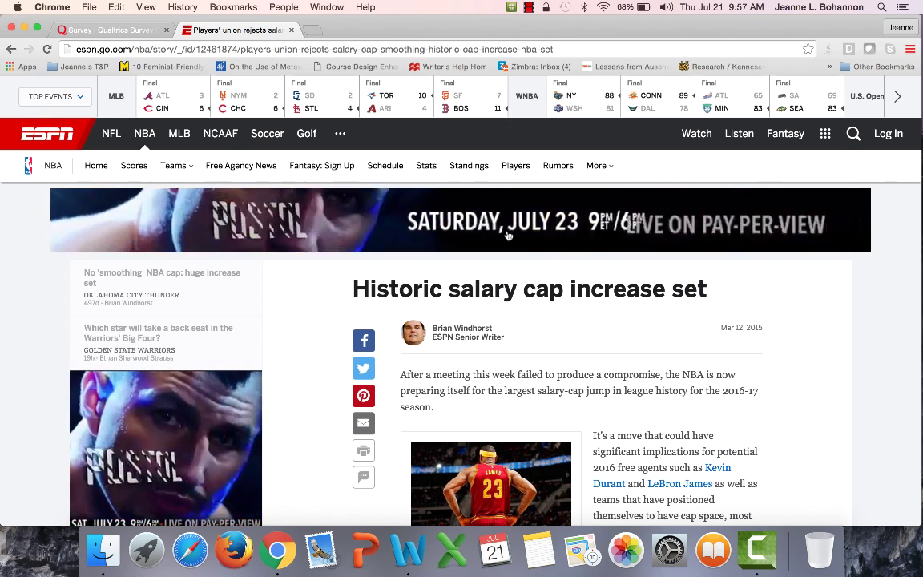
scroll(506, 234, "down", 3)
scroll(507, 234, "down", 2)
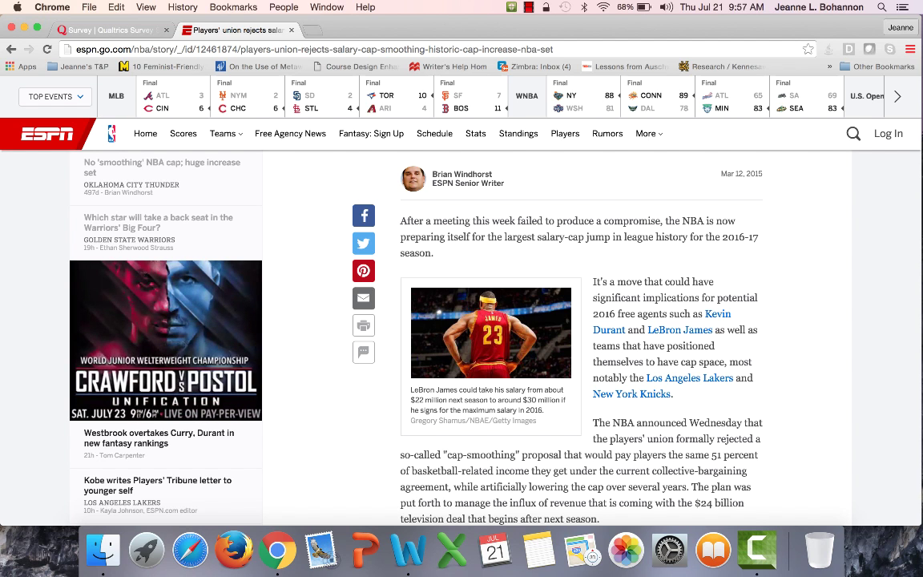
scroll(899, 198, "down", 1)
scroll(899, 198, "down", 2)
scroll(899, 198, "down", 1)
scroll(899, 198, "down", 1)
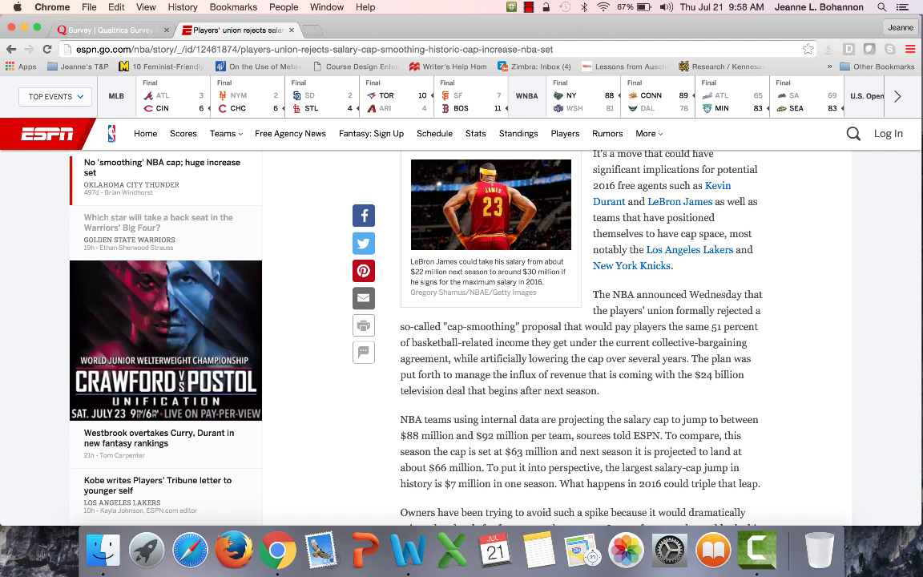
scroll(581, 320, "down", 1)
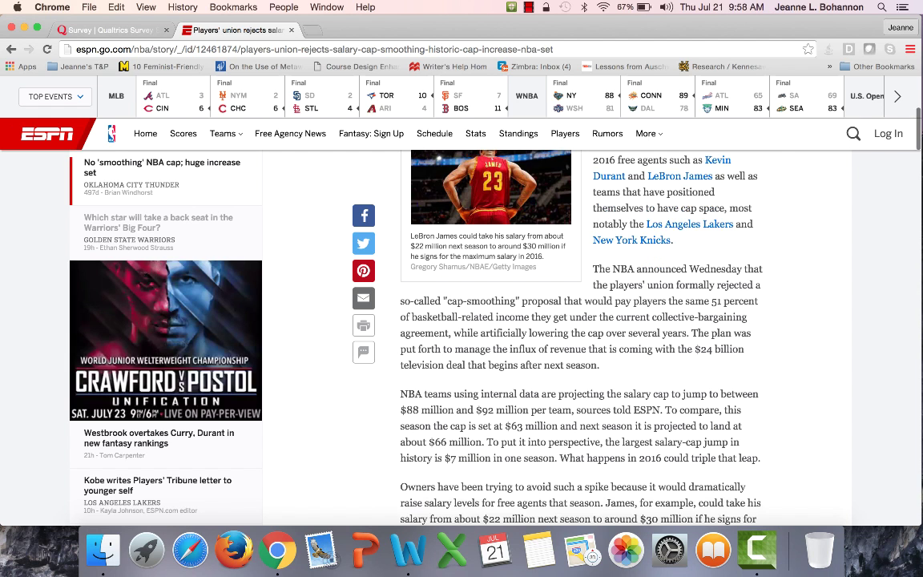
scroll(581, 321, "down", 1)
scroll(580, 321, "down", 1)
scroll(581, 321, "down", 1)
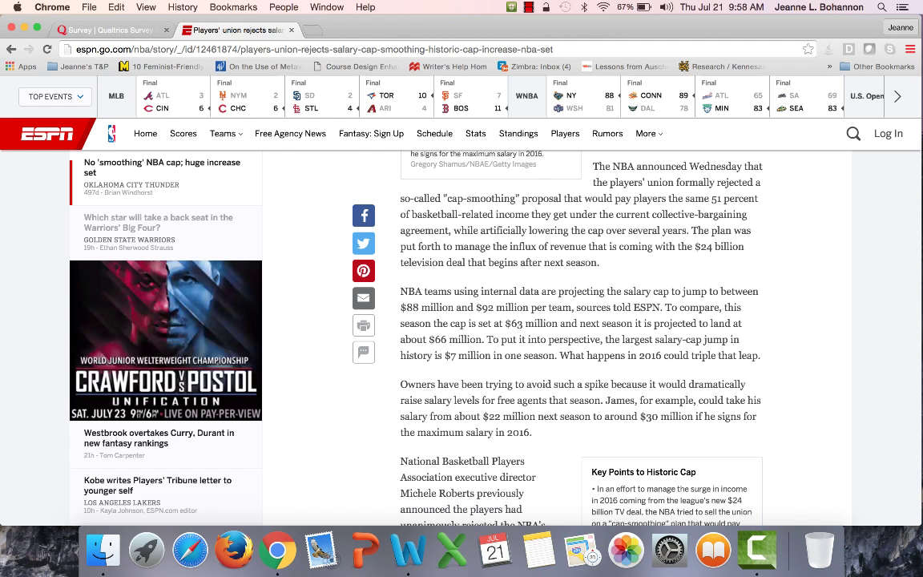
Step: Return to the ESPN search results, reopening them in a new tab and closing the duplicate
left_click(12, 48)
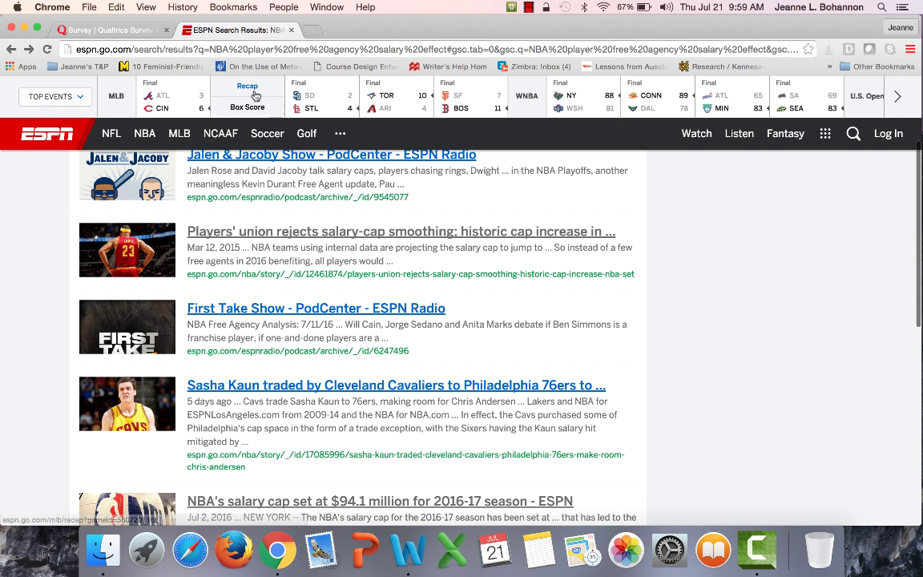
right_click(255, 55)
key("Up")
key("Return")
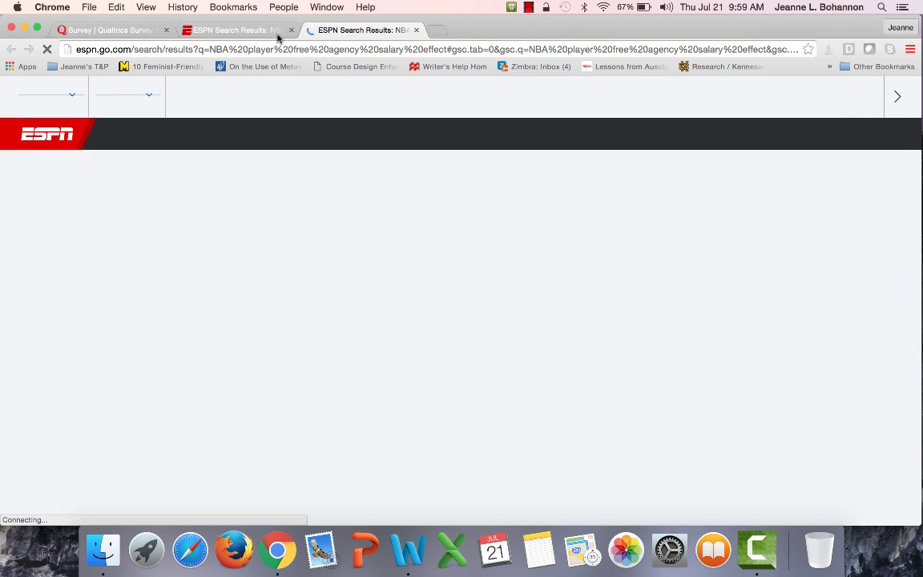
left_click(291, 30)
left_click(282, 54)
Step: Search Google for 'the effect the NBA salary cap has on current rosters'
type("goo")
key("Return")
type("the ")
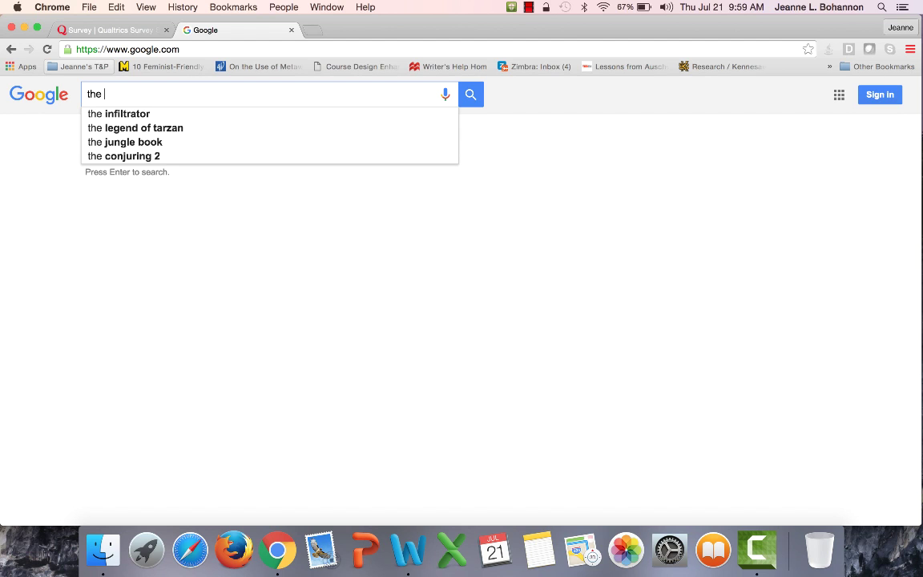
type("effect ")
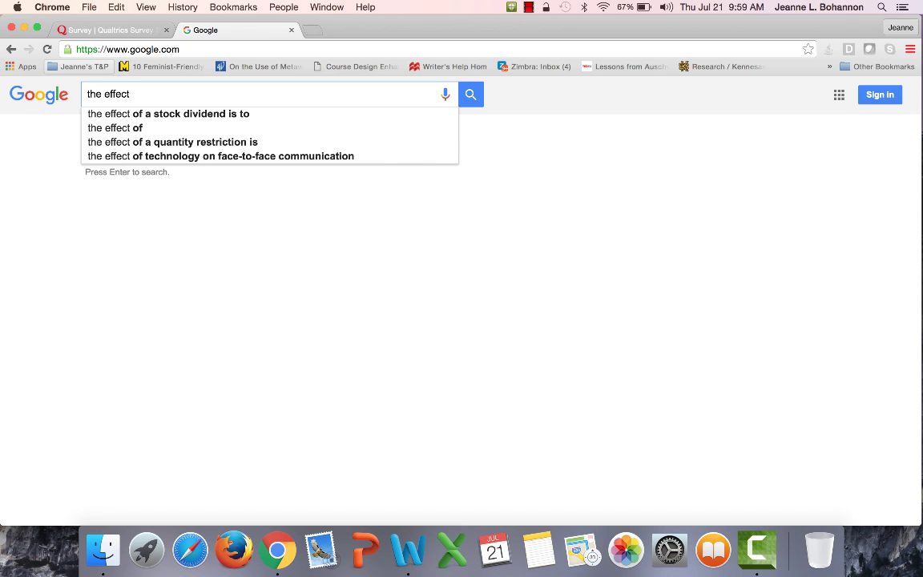
type("t")
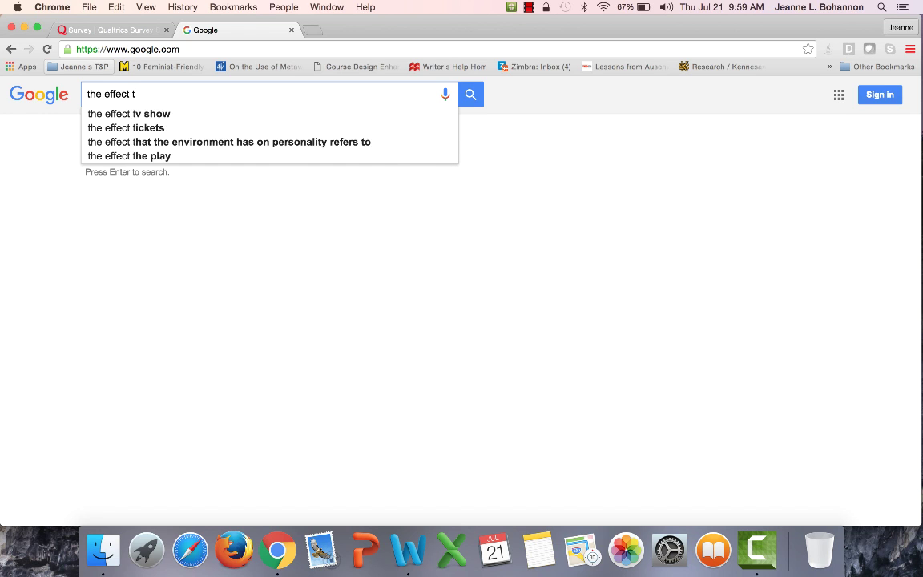
type("he NBAsalary cap has on current")
key("BackSpace")
key("BackSpace")
key("BackSpace")
key("BackSpace")
key("BackSpace")
key("BackSpace")
type("current rosters")
key("Return")
left_click(133, 193)
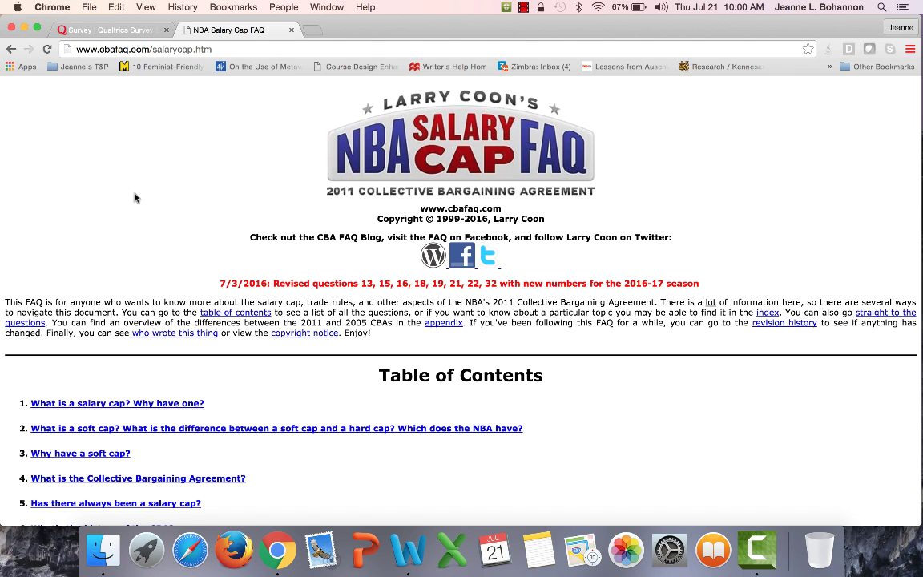
left_click(10, 50)
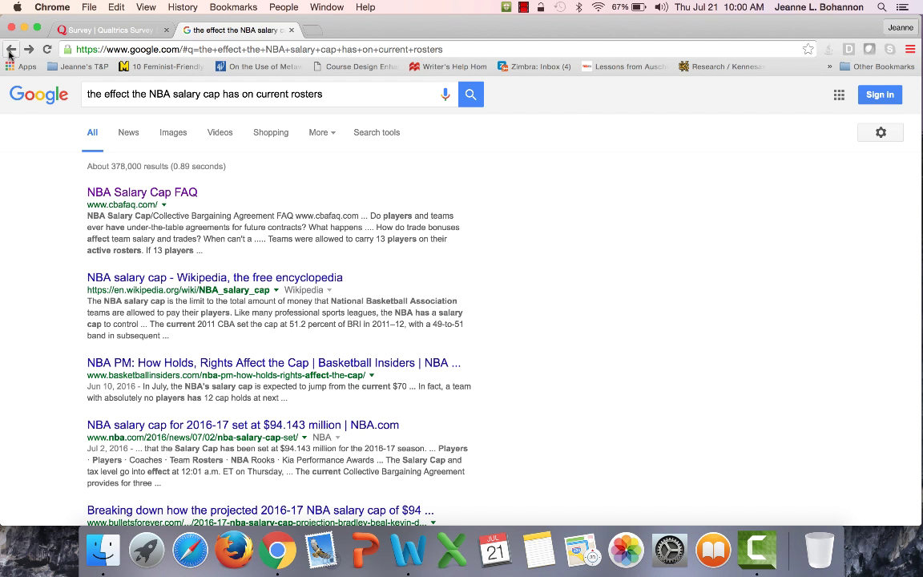
scroll(462, 304, "down", 1)
scroll(462, 305, "down", 1)
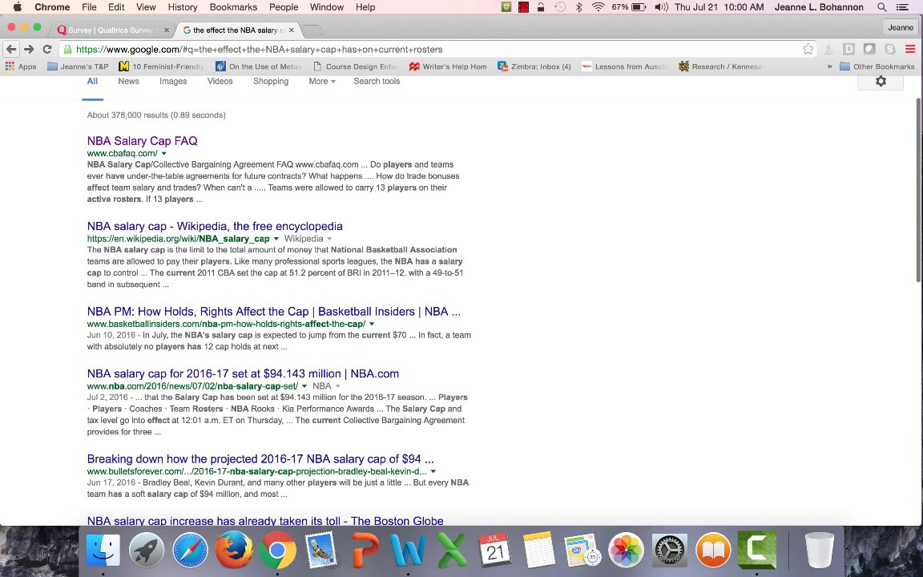
scroll(462, 305, "down", 1)
scroll(462, 304, "down", 1)
scroll(461, 304, "down", 1)
scroll(462, 304, "down", 1)
left_click(204, 361)
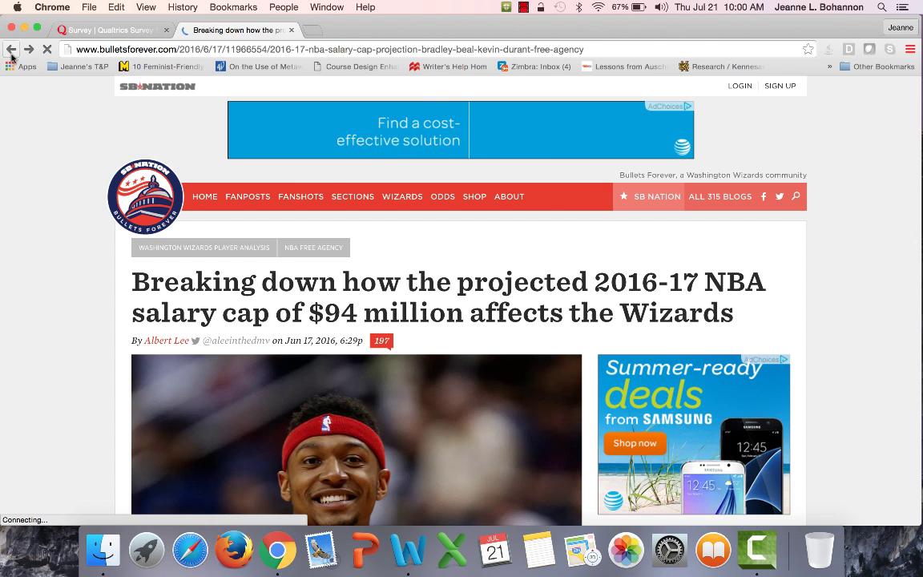
left_click(12, 50)
left_click(10, 51)
left_click(30, 50)
left_click(264, 272)
left_click(252, 271)
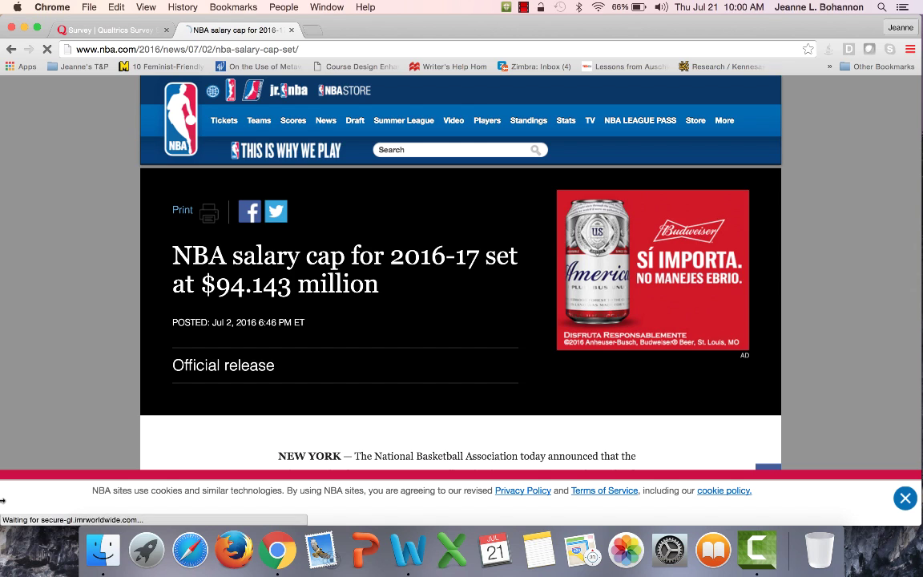
key("Down")
key("Down")
key("Down")
key("Down")
key("Down")
key("Down")
key("Down")
key("Down")
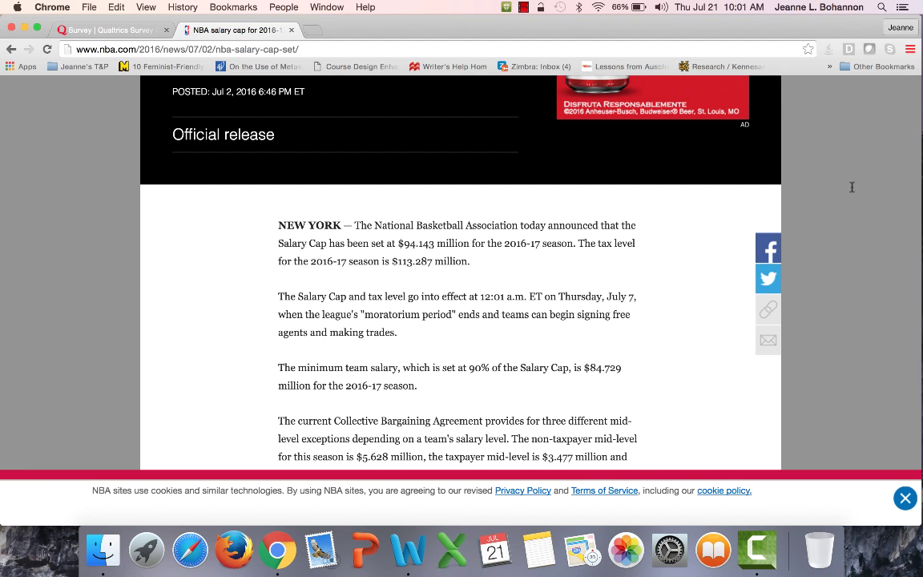
scroll(848, 188, "down", 2)
scroll(849, 187, "down", 4)
scroll(848, 187, "down", 4)
scroll(849, 188, "down", 2)
scroll(460, 272, "down", 1)
scroll(461, 272, "down", 2)
scroll(460, 273, "down", 4)
scroll(461, 272, "down", 4)
scroll(461, 272, "down", 2)
scroll(461, 273, "up", 1)
scroll(460, 272, "up", 4)
scroll(460, 273, "up", 4)
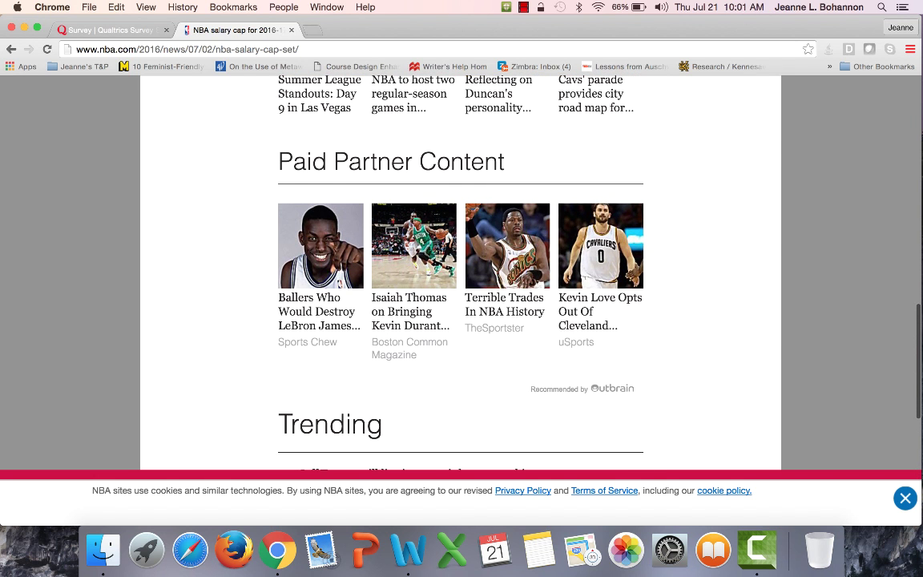
scroll(461, 273, "down", 1)
scroll(460, 272, "up", 1)
scroll(461, 273, "up", 2)
scroll(461, 272, "up", 4)
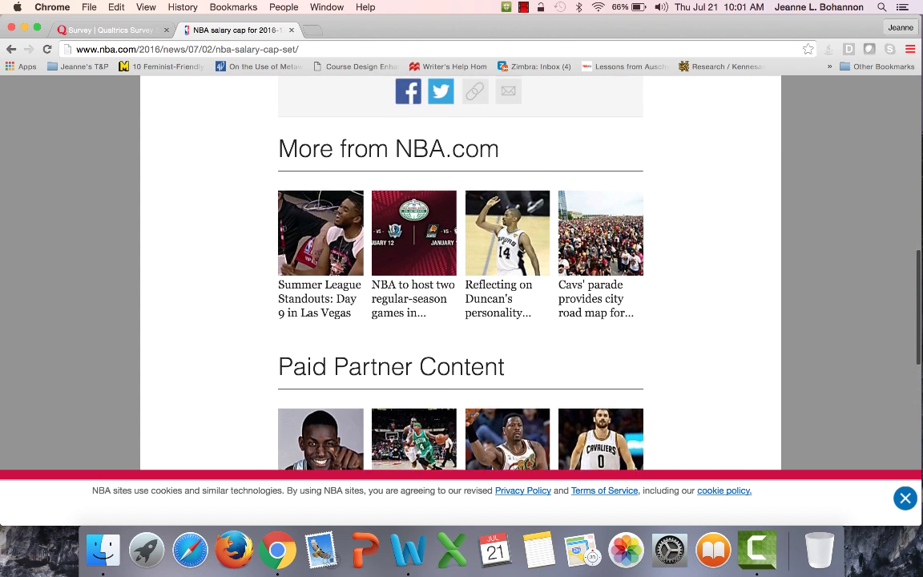
scroll(461, 273, "up", 5)
scroll(461, 273, "up", 3)
scroll(461, 272, "up", 4)
scroll(461, 273, "up", 4)
scroll(461, 273, "up", 1)
left_click(11, 48)
Step: Open the 'NBA salary cap - Wikipedia' result from the Google search
left_click(267, 278)
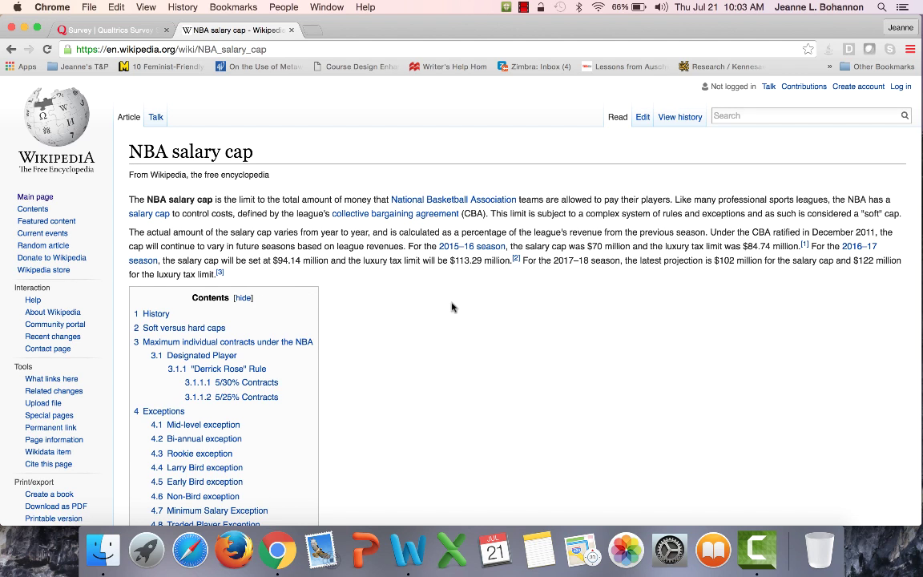
Step: Scroll down through the Wikipedia NBA salary cap article to review its content
scroll(451, 307, "down", 5)
scroll(451, 307, "down", 2)
scroll(451, 307, "down", 1)
scroll(451, 307, "down", 1)
scroll(461, 300, "down", 1)
scroll(462, 301, "down", 1)
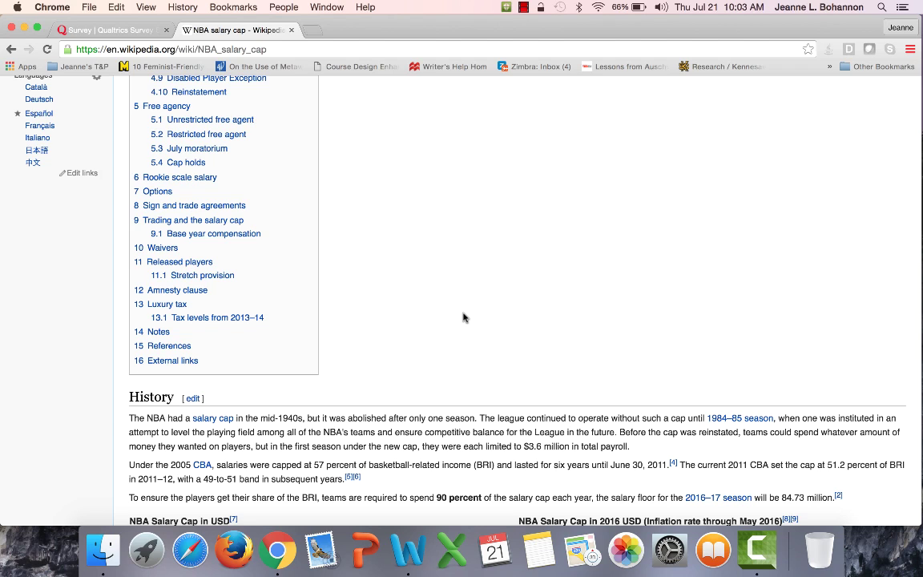
Step: Return to the top and select the article's two introductory paragraphs
scroll(827, 207, "up", 1)
scroll(828, 206, "up", 3)
scroll(827, 207, "up", 2)
scroll(828, 207, "up", 4)
scroll(681, 402, "up", 2)
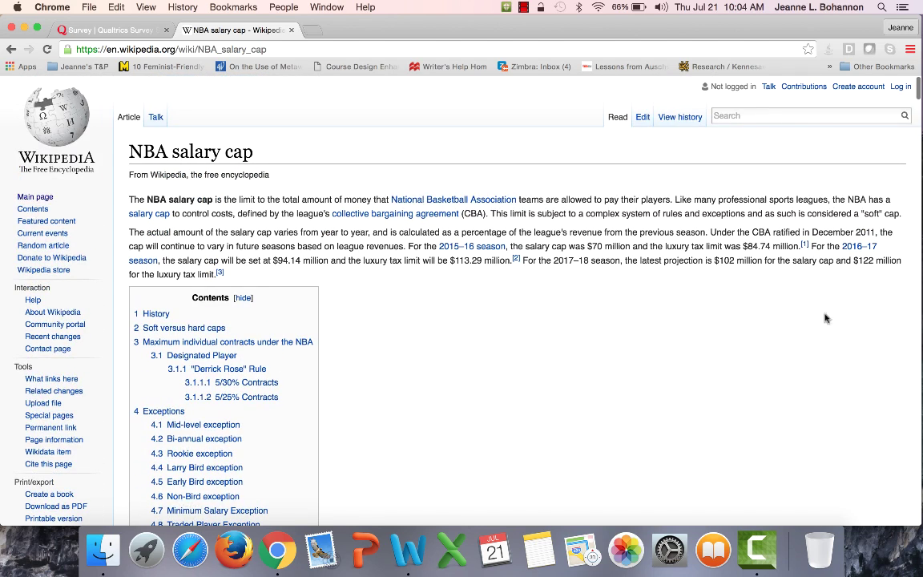
left_click_drag(227, 277, 116, 200)
key("super+c")
Step: Type 'espn article' on the empty line under the ESPN text in Word
left_click(407, 549)
type("espn article")
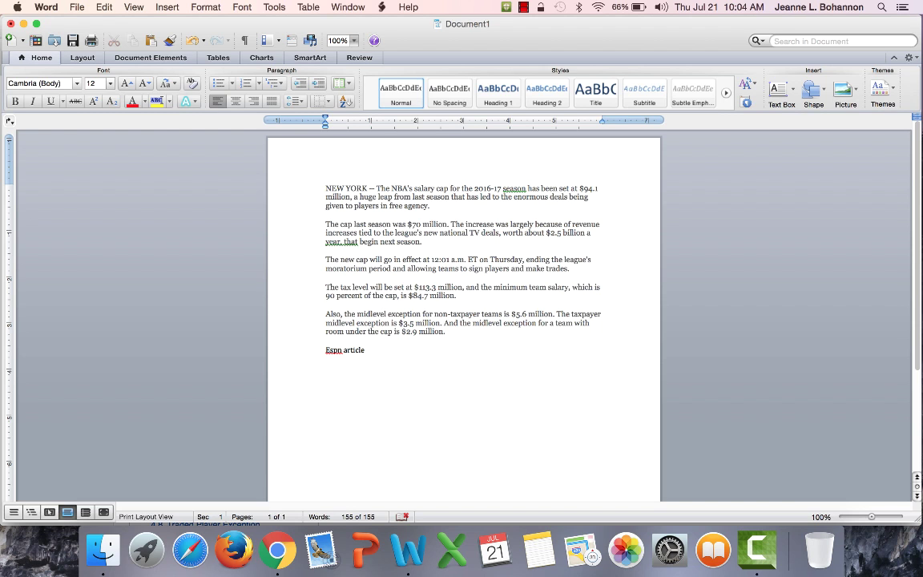
Step: Paste the copied Wikipedia paragraphs below the label using Keep Text Only
key("super+v")
left_click(534, 486)
left_click(570, 472)
left_click(508, 480)
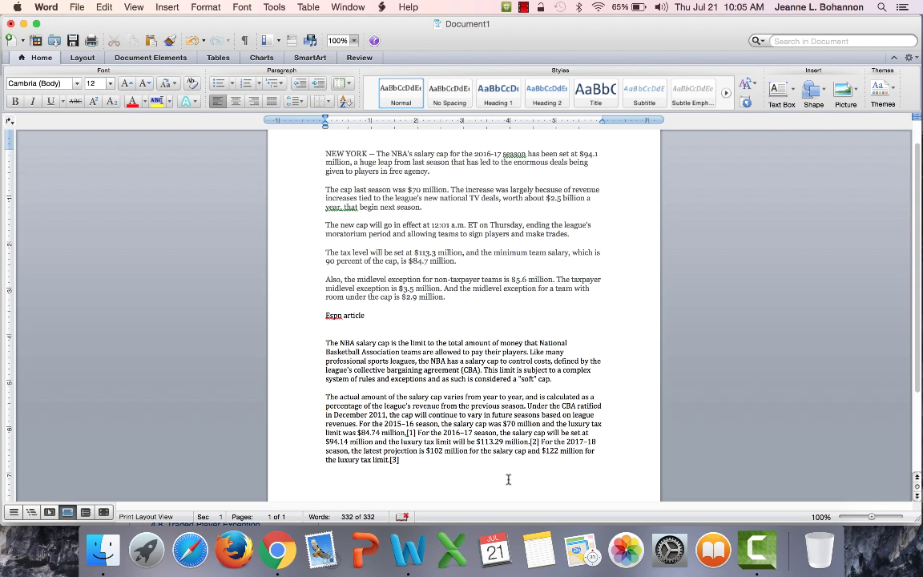
left_click(271, 563)
left_click(449, 497)
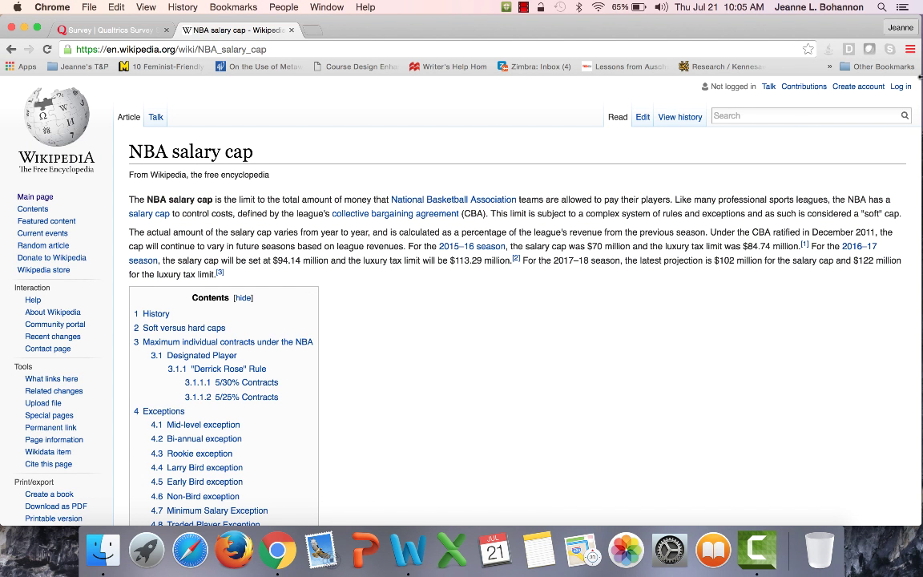